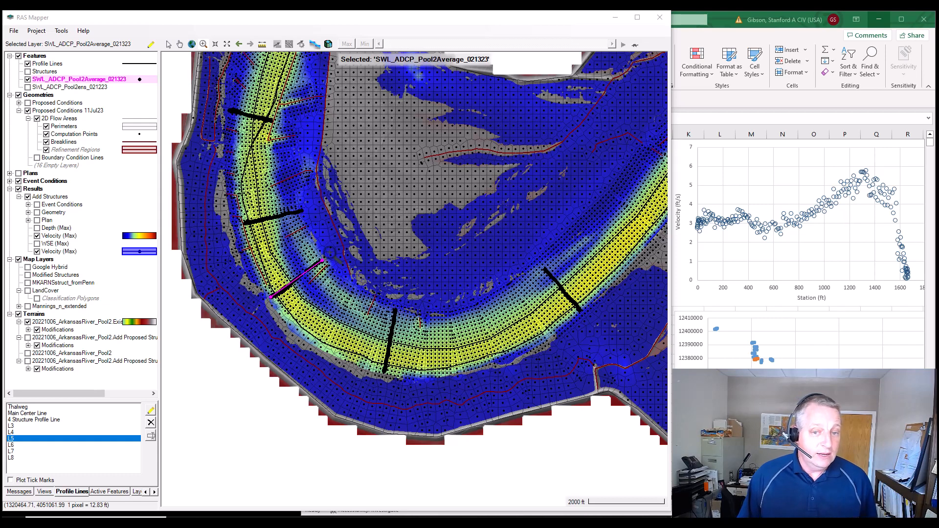
Zoom to the L5 transect, switch to the Excel ADCP workbook, and examine the Easting, Northing, Depth and velMag columns
{"action": "left_click_drag", "start_coordinate": [328, 250], "coordinate": [266, 320]}
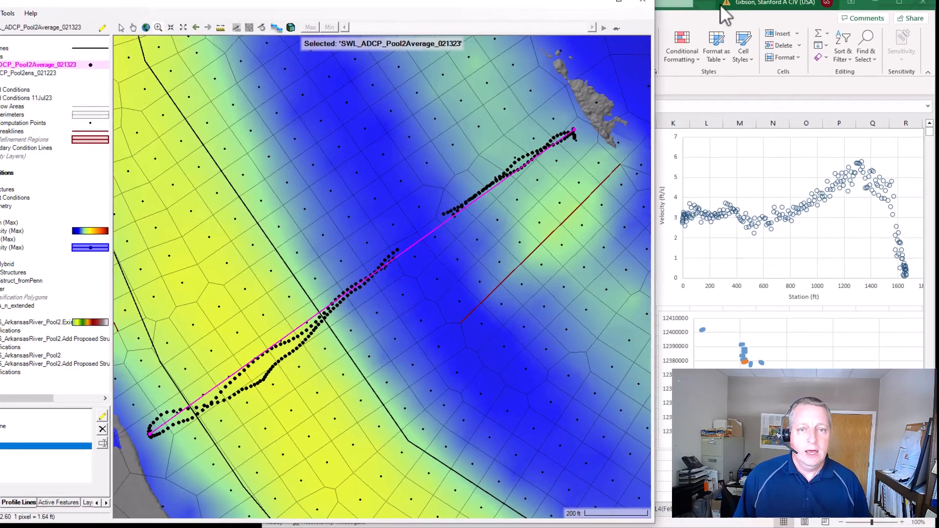
{"action": "left_click", "coordinate": [731, 21]}
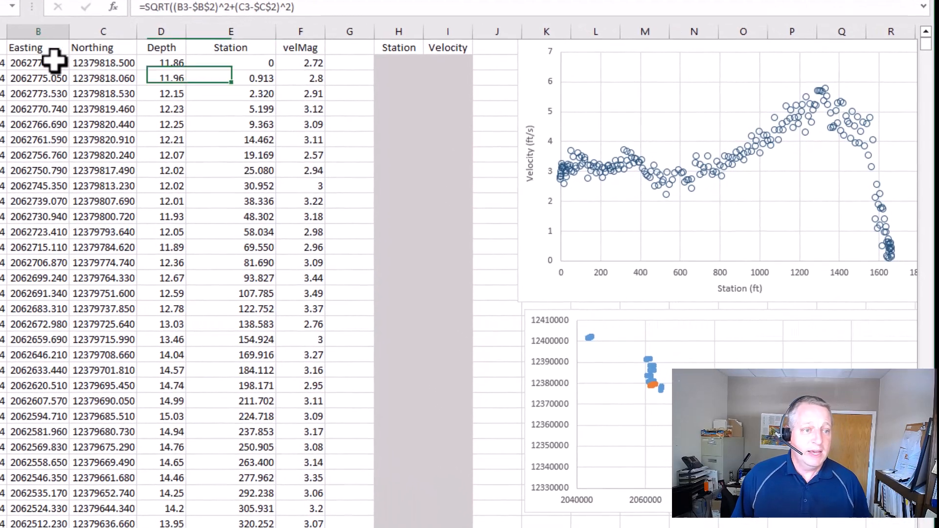
{"action": "left_click", "coordinate": [116, 79]}
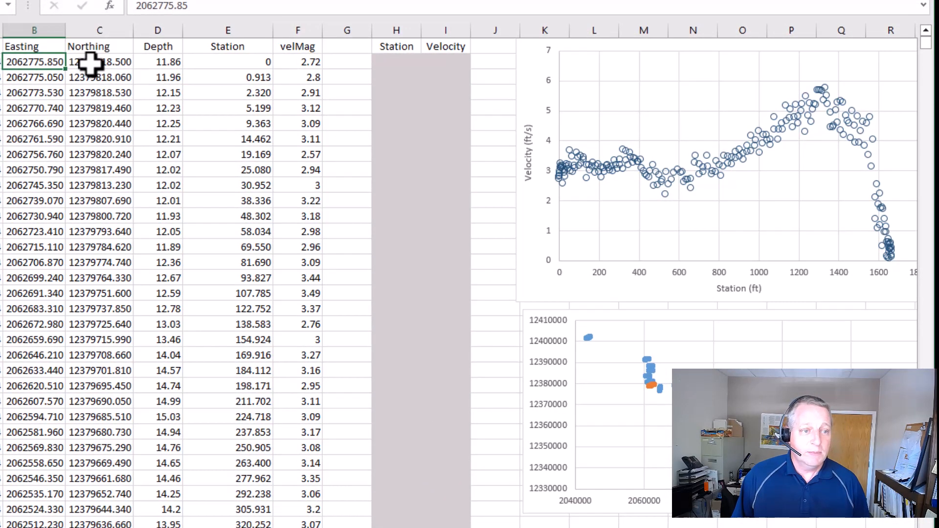
{"action": "left_click", "coordinate": [162, 79]}
{"action": "left_click", "coordinate": [161, 59]}
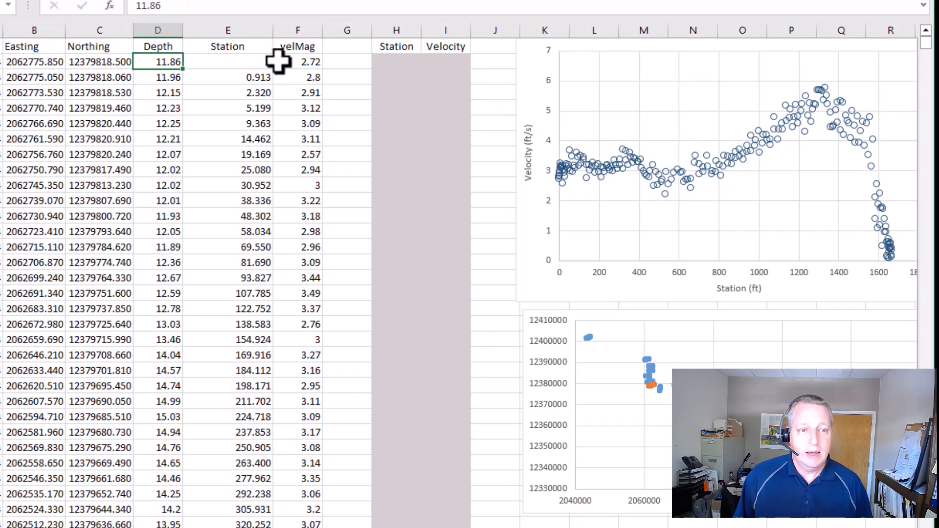
{"action": "left_click", "coordinate": [304, 63]}
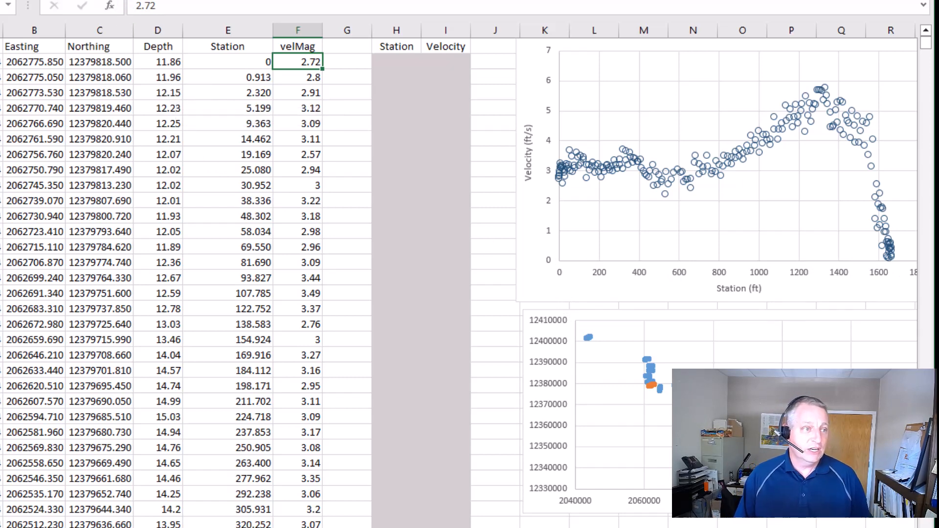
Compare the measured transect on the map with the worksheet and examine the distance formula in cell E3 of the Station column
{"action": "key", "text": "alt+Tab"}
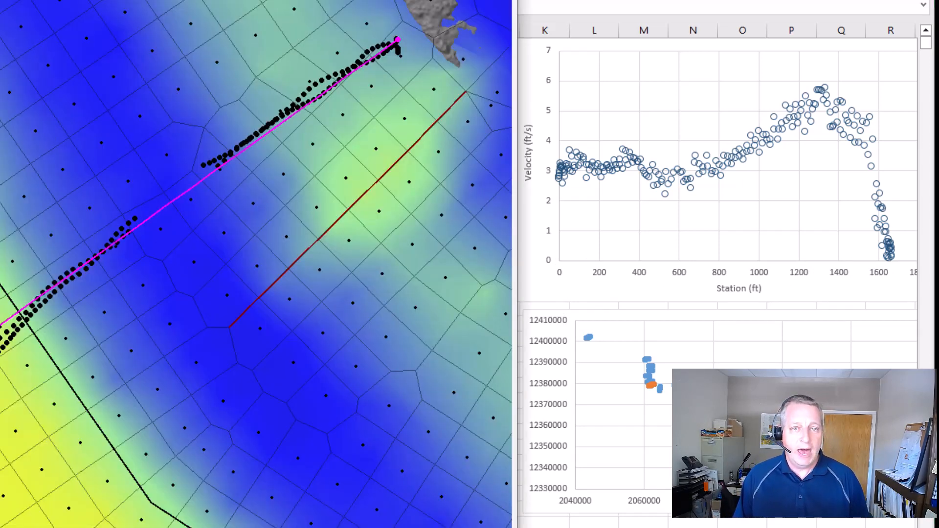
{"action": "key", "text": "alt+Tab"}
{"action": "left_click", "coordinate": [224, 78]}
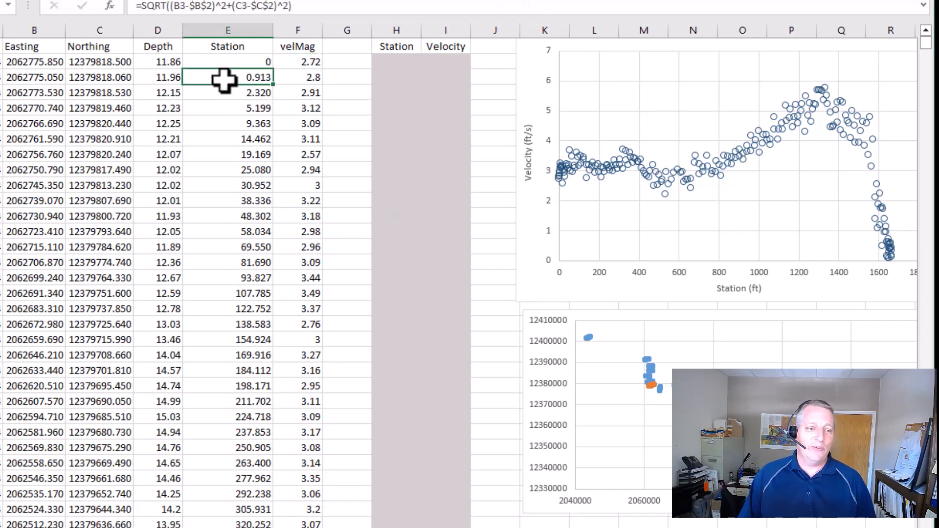
{"action": "left_click", "coordinate": [211, 9]}
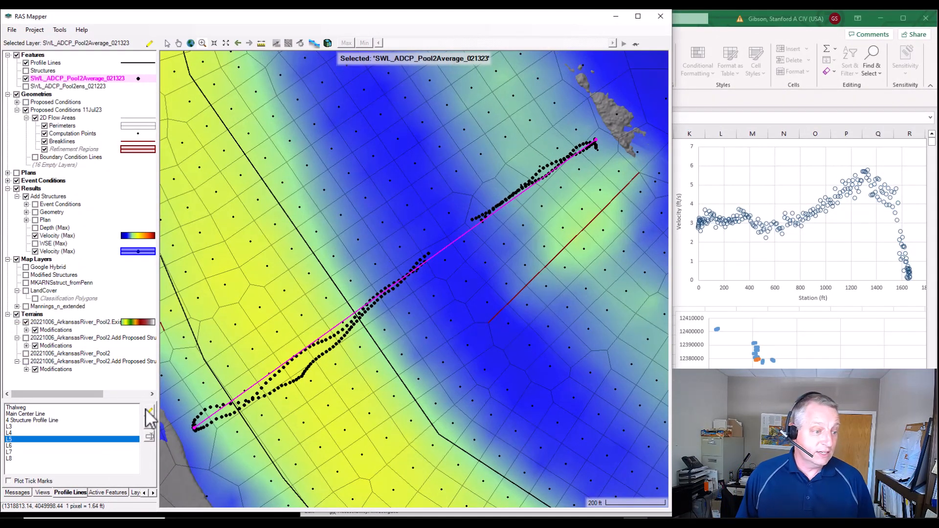
In RAS Mapper, draw a profile line over L5 from the transect's northeast end to its southwest end and name it Demo
{"action": "left_click", "coordinate": [150, 413]}
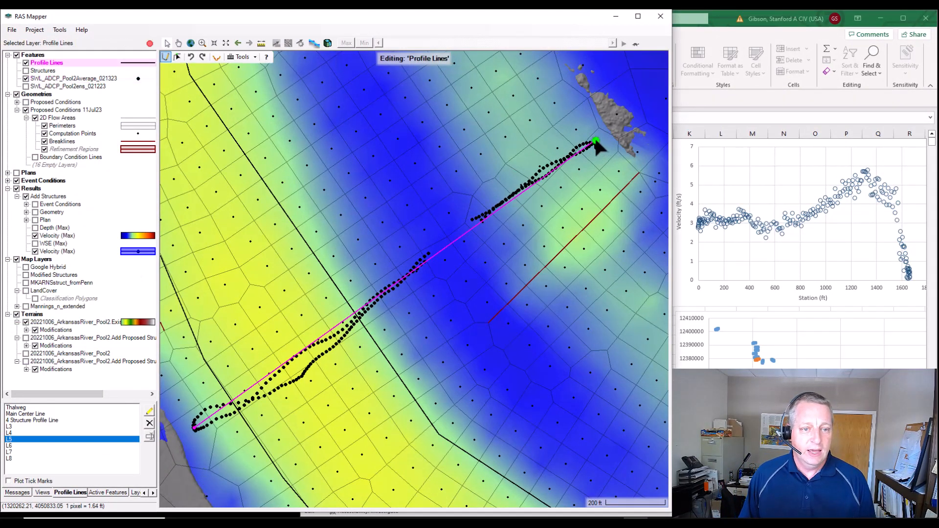
{"action": "double_click", "coordinate": [597, 143]}
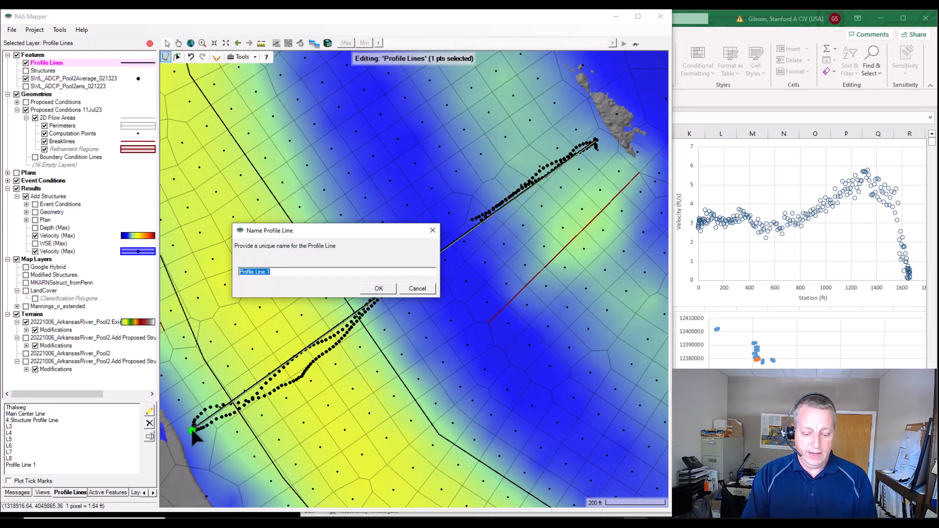
{"action": "key", "text": "Return"}
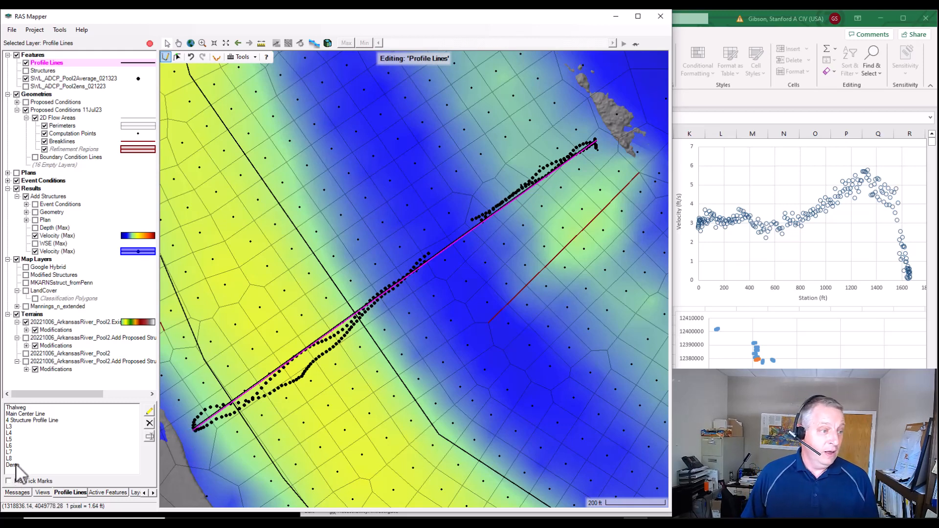
Select the Velocity (Max) result layer and plot a detailed velocity profile along the Demo line
{"action": "left_click", "coordinate": [53, 236]}
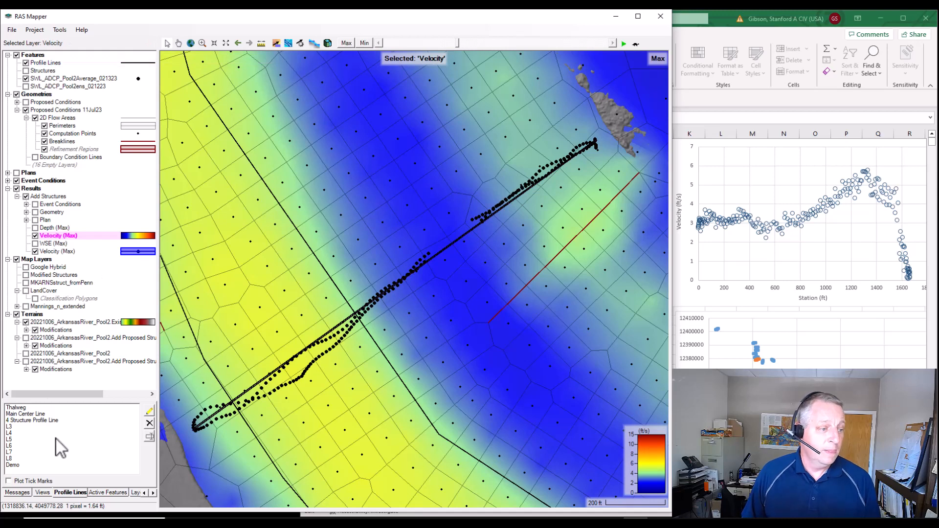
{"action": "right_click", "coordinate": [14, 466]}
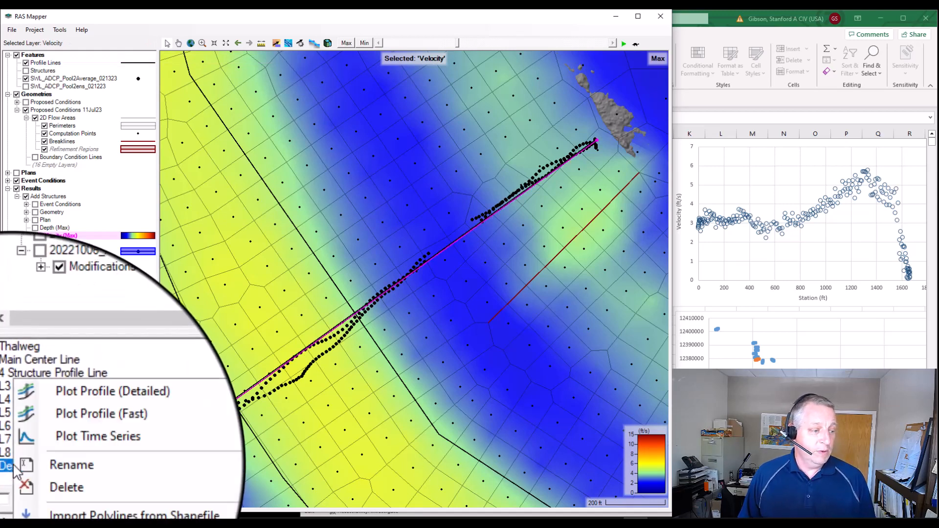
{"action": "mouse_move", "coordinate": [142, 431]}
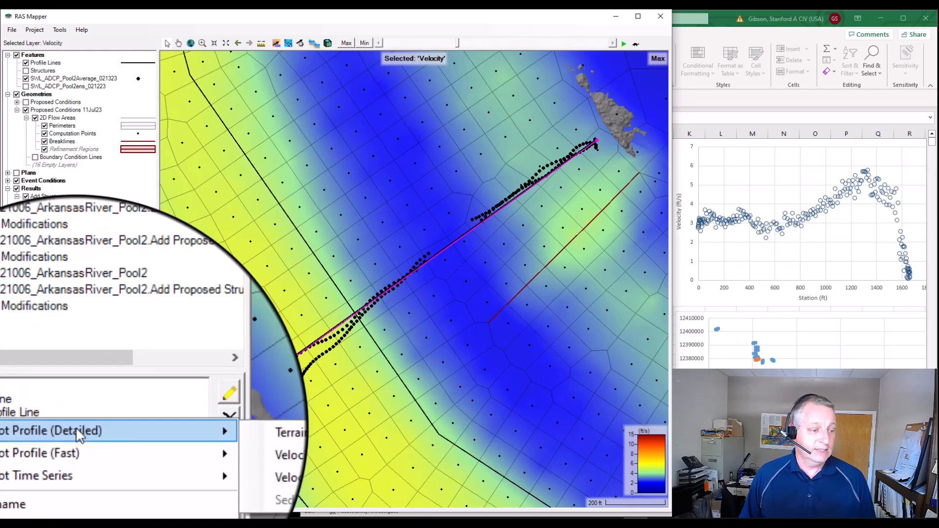
{"action": "left_click", "coordinate": [191, 439]}
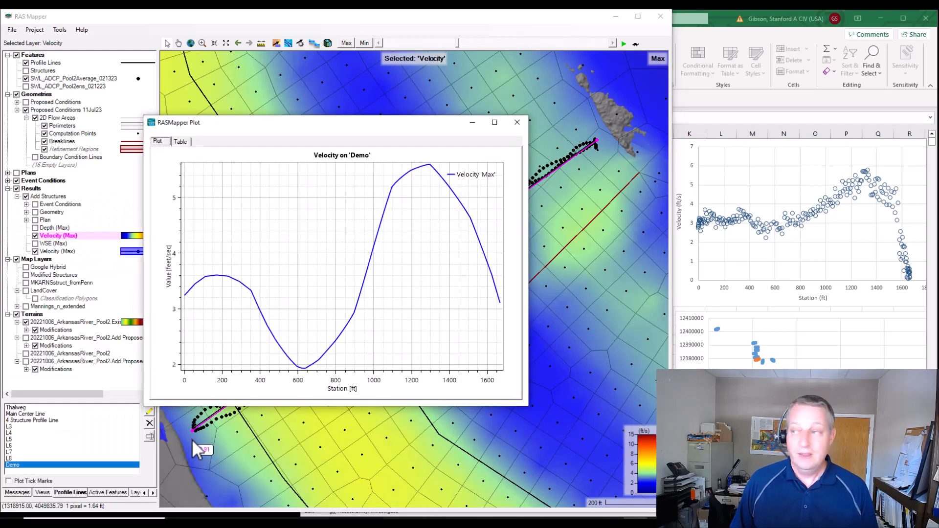
Copy the plot's entire combined station and velocity table into the Excel worksheet's Station and Velocity columns, starting at cell H2
{"action": "left_click", "coordinate": [180, 141]}
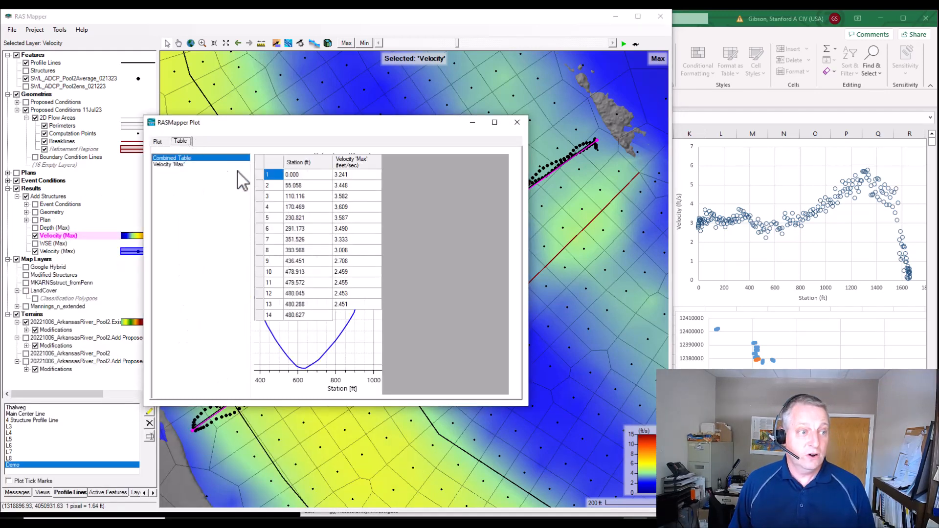
{"action": "left_click", "coordinate": [297, 177]}
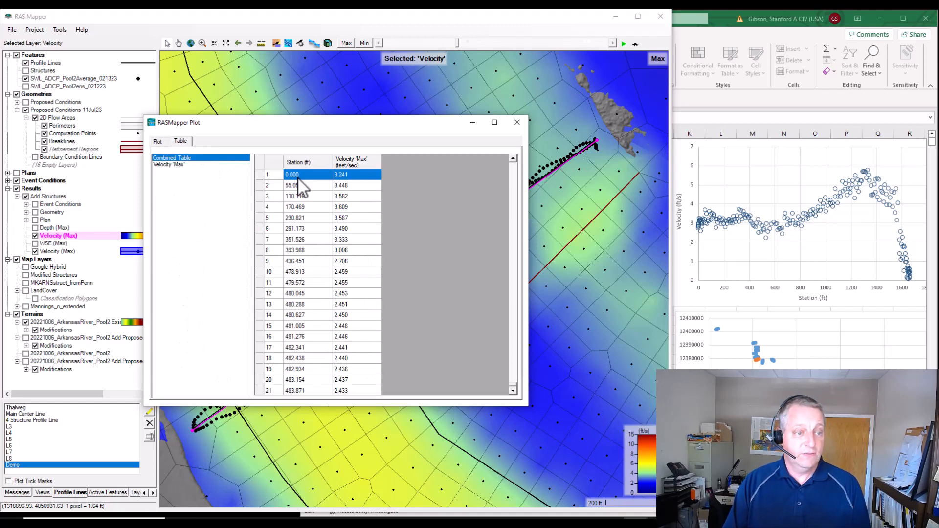
{"action": "key", "text": "ctrl+shift+Down"}
{"action": "key", "text": "alt+Tab"}
{"action": "left_click", "coordinate": [589, 154]}
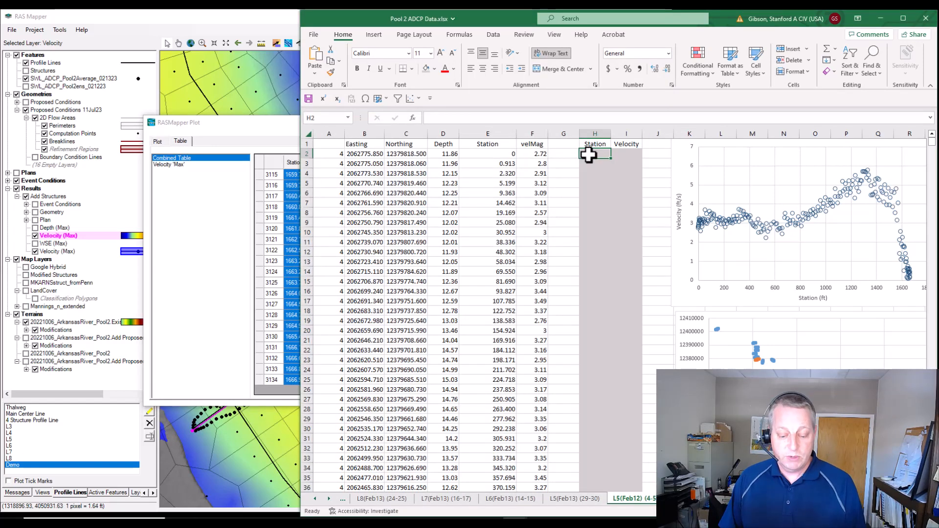
{"action": "key", "text": "ctrl+v"}
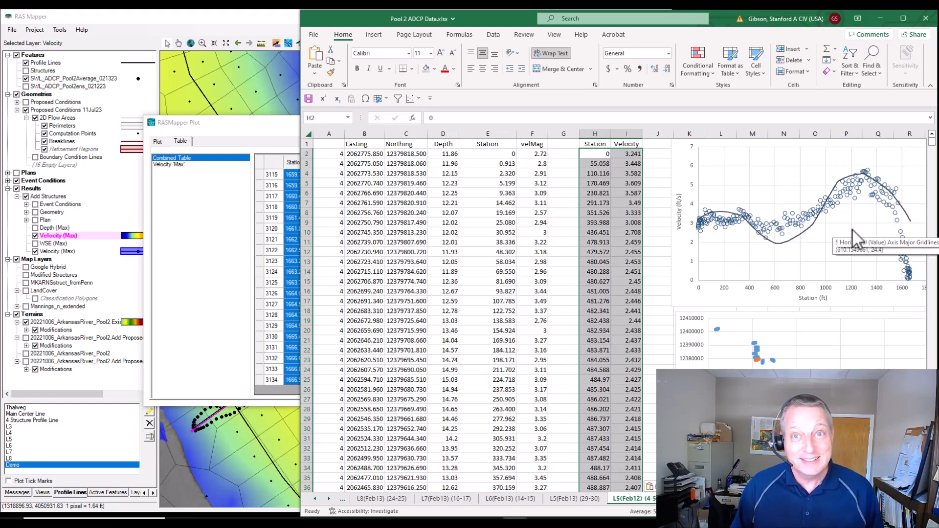
Back in RAS Mapper, start a new results map layer for Add Structures with the hydraulic map type Velocity
{"action": "left_click", "coordinate": [216, 16]}
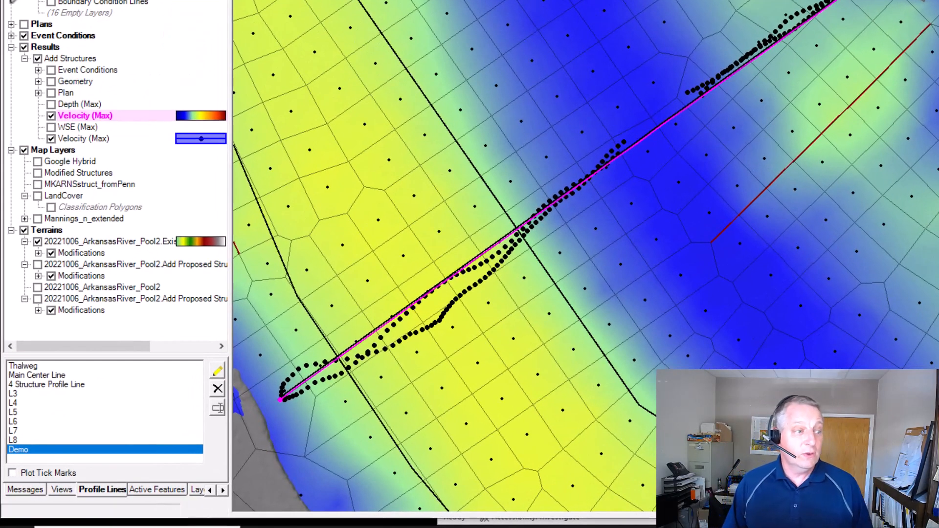
{"action": "right_click", "coordinate": [68, 59]}
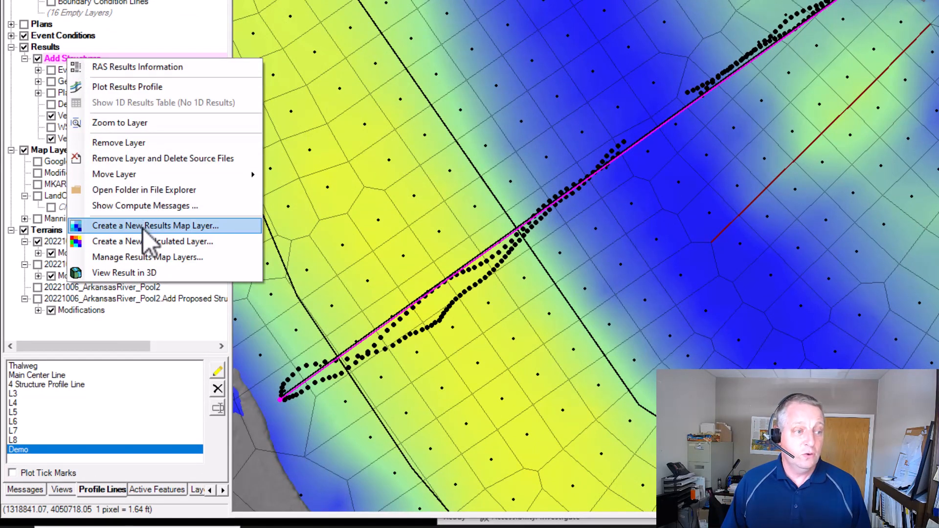
{"action": "left_click", "coordinate": [143, 226]}
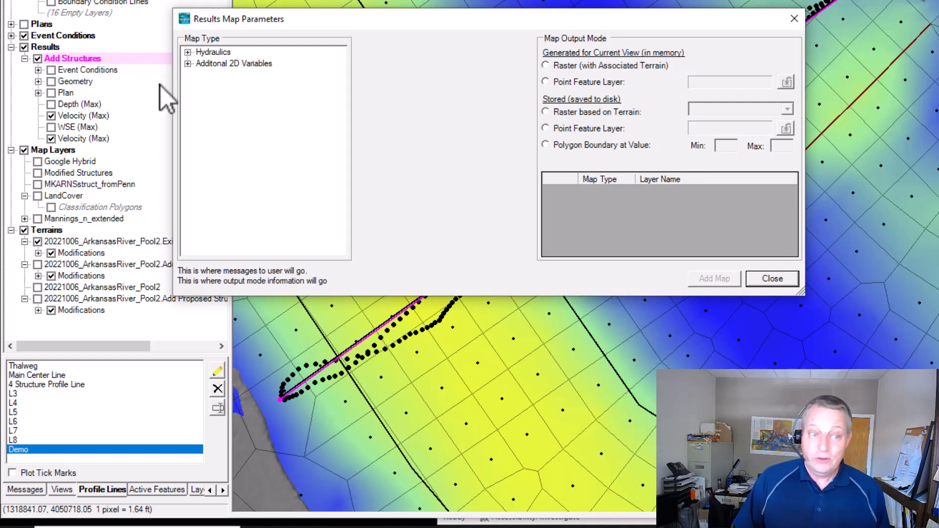
{"action": "left_click", "coordinate": [188, 52]}
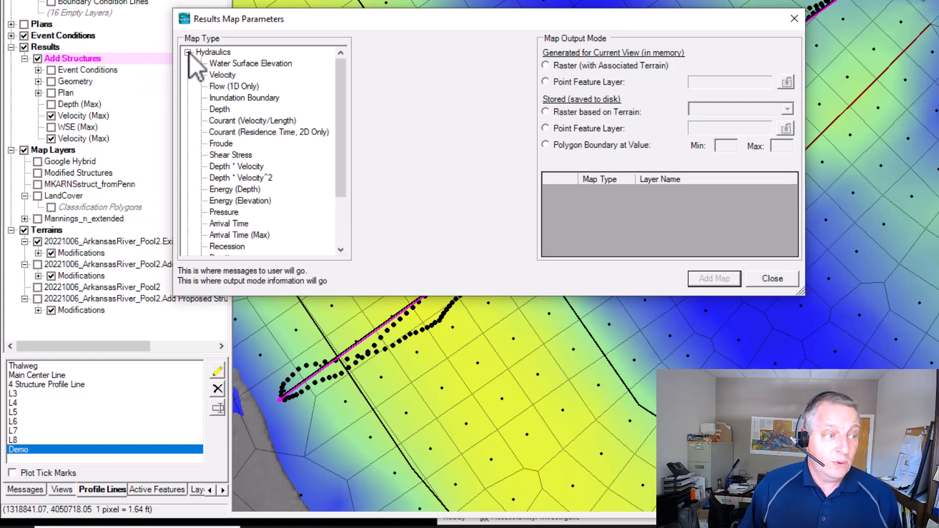
{"action": "left_click", "coordinate": [224, 77]}
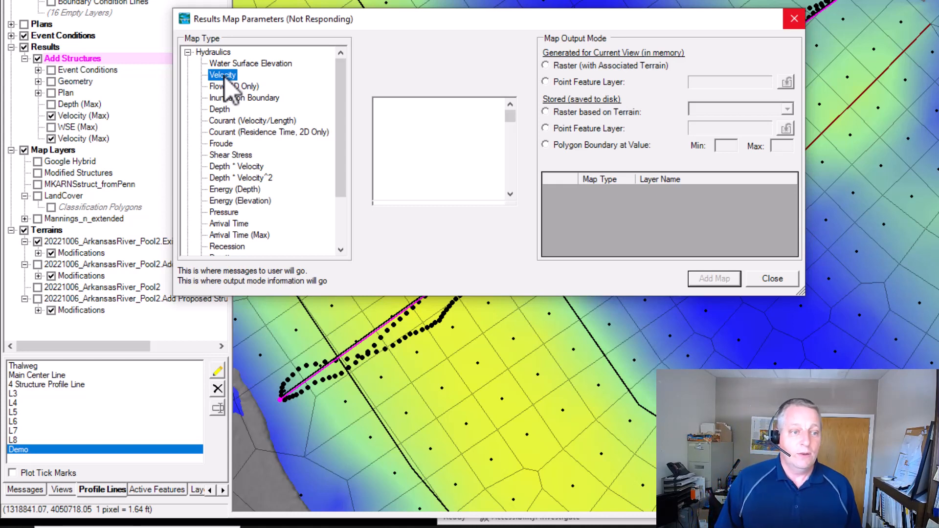
Add the velocity map as an in-memory point feature layer on SWL_ADCP_Pool2Average_021323, using the terrain layer as base elevation source
{"action": "left_click", "coordinate": [547, 83]}
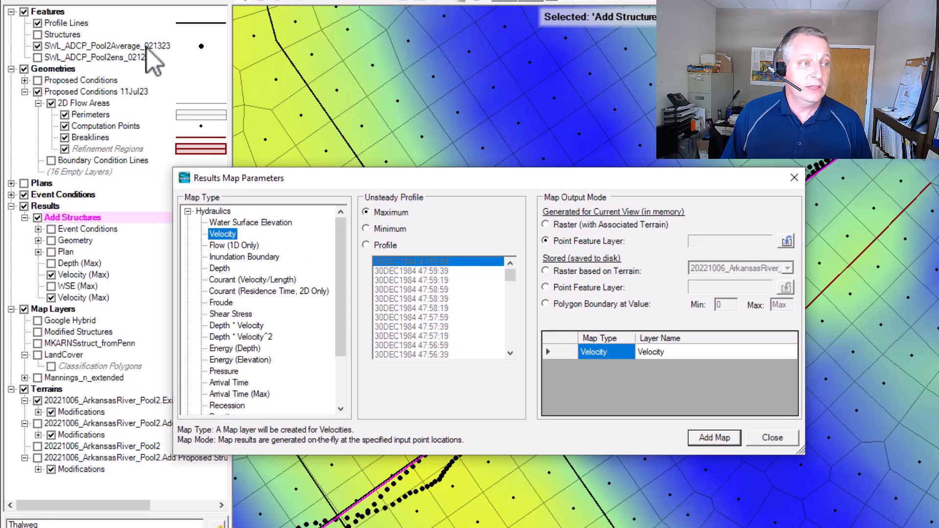
{"action": "left_click", "coordinate": [786, 241]}
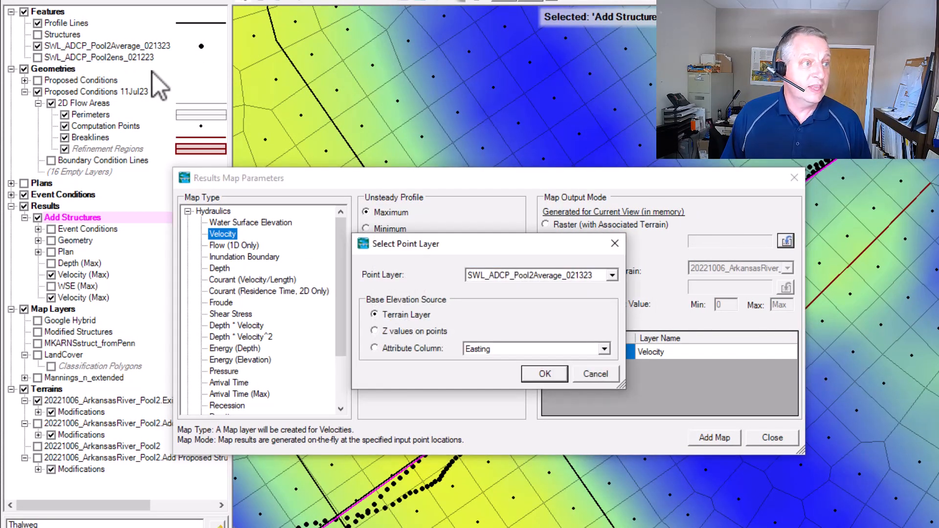
{"action": "left_click", "coordinate": [545, 375]}
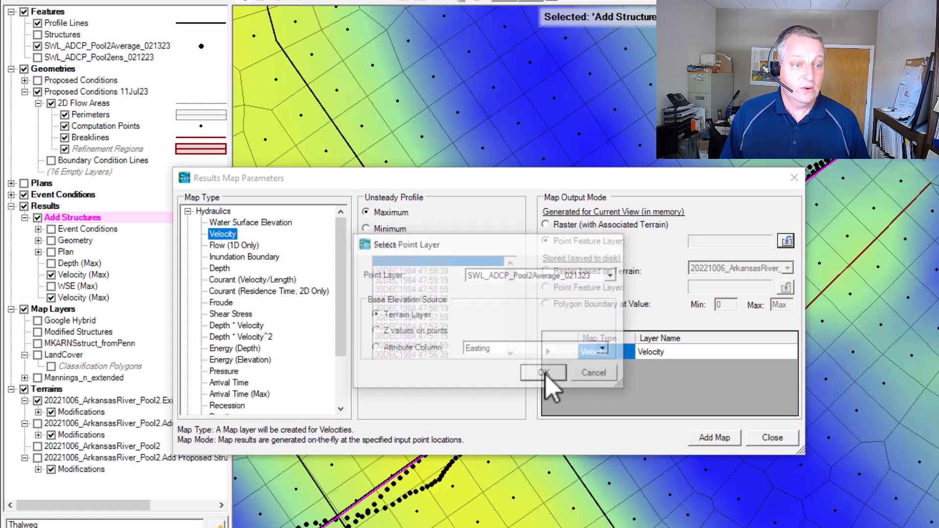
{"action": "left_click", "coordinate": [712, 438]}
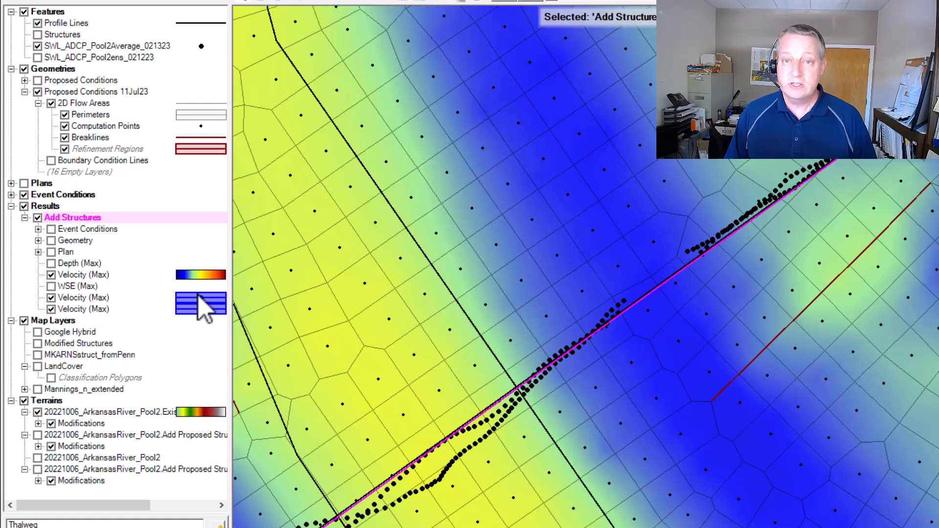
Open the attribute table of the first point-based Velocity (Max) layer and change its displayed profile from Max to 30DEC1984 16:35:39
{"action": "left_click", "coordinate": [91, 299]}
{"action": "right_click", "coordinate": [91, 298]}
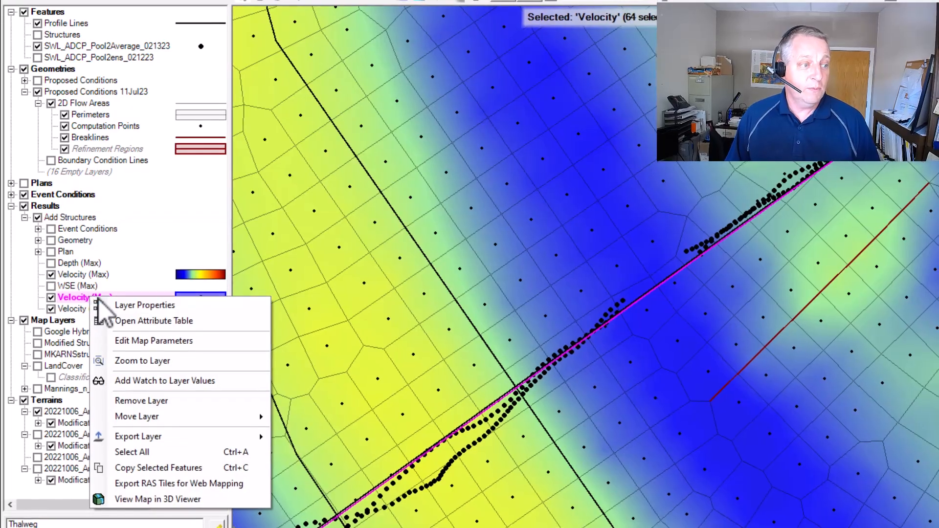
{"action": "left_click", "coordinate": [117, 320]}
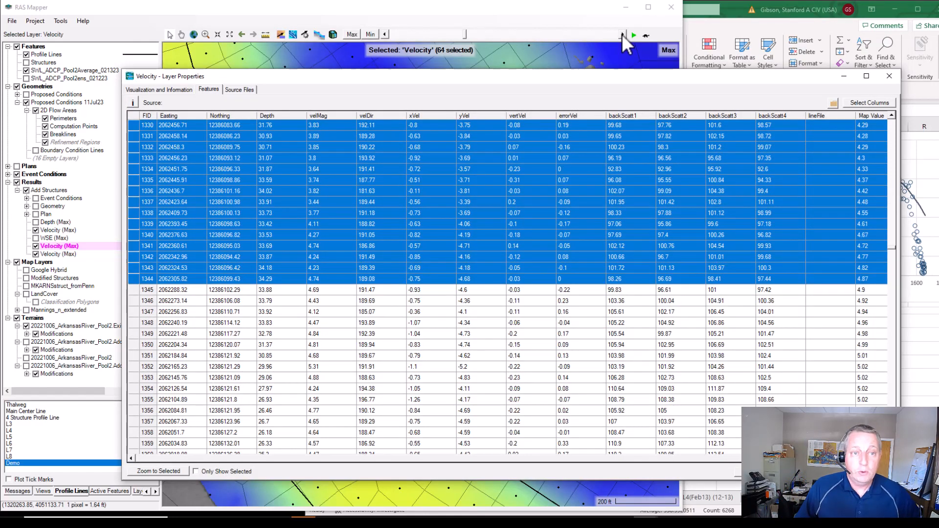
{"action": "left_click", "coordinate": [621, 33]}
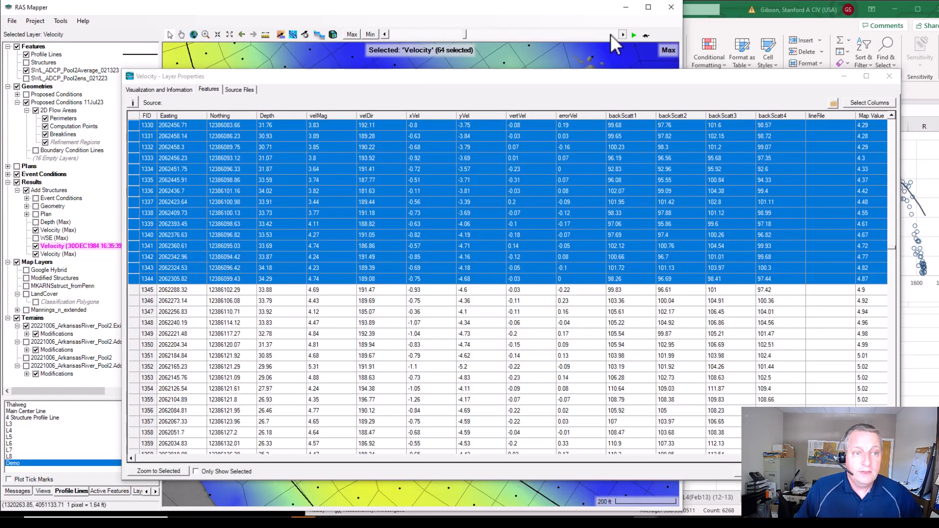